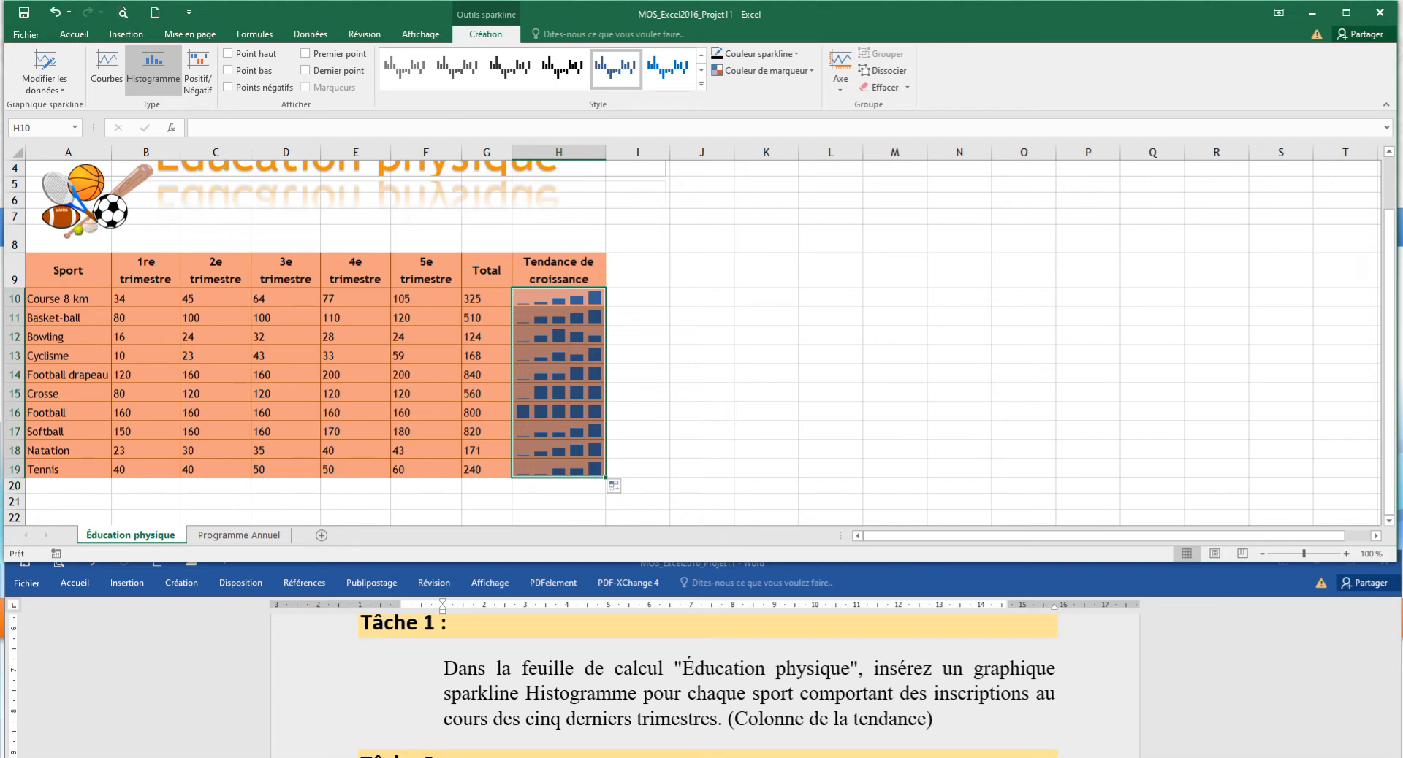
Step: Switch to the Word instructions to read the table task for A9:G19, return to Excel and open the "Programme Annuel" worksheet
left_click(701, 392)
key("alt+Tab")
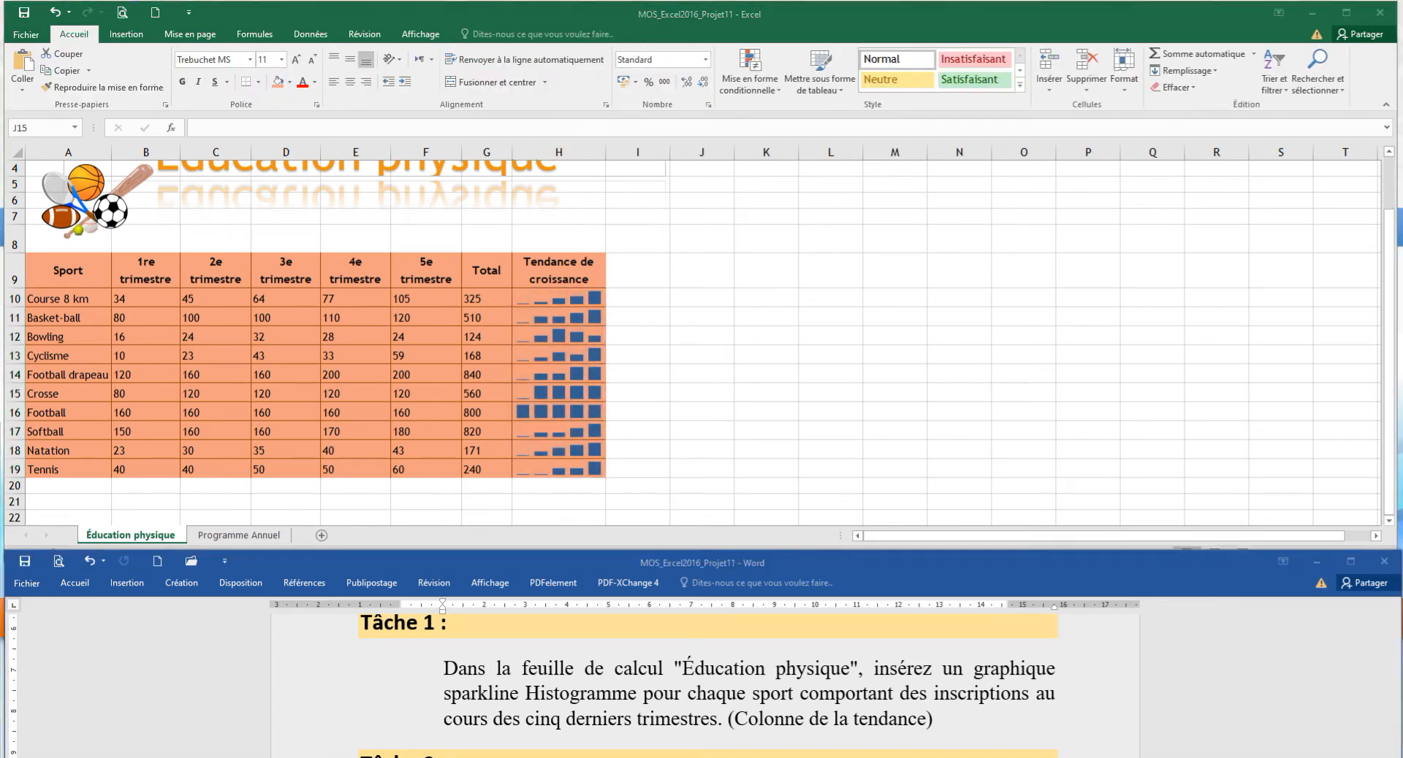
scroll(709, 687, "down", 3)
scroll(708, 687, "down", 1)
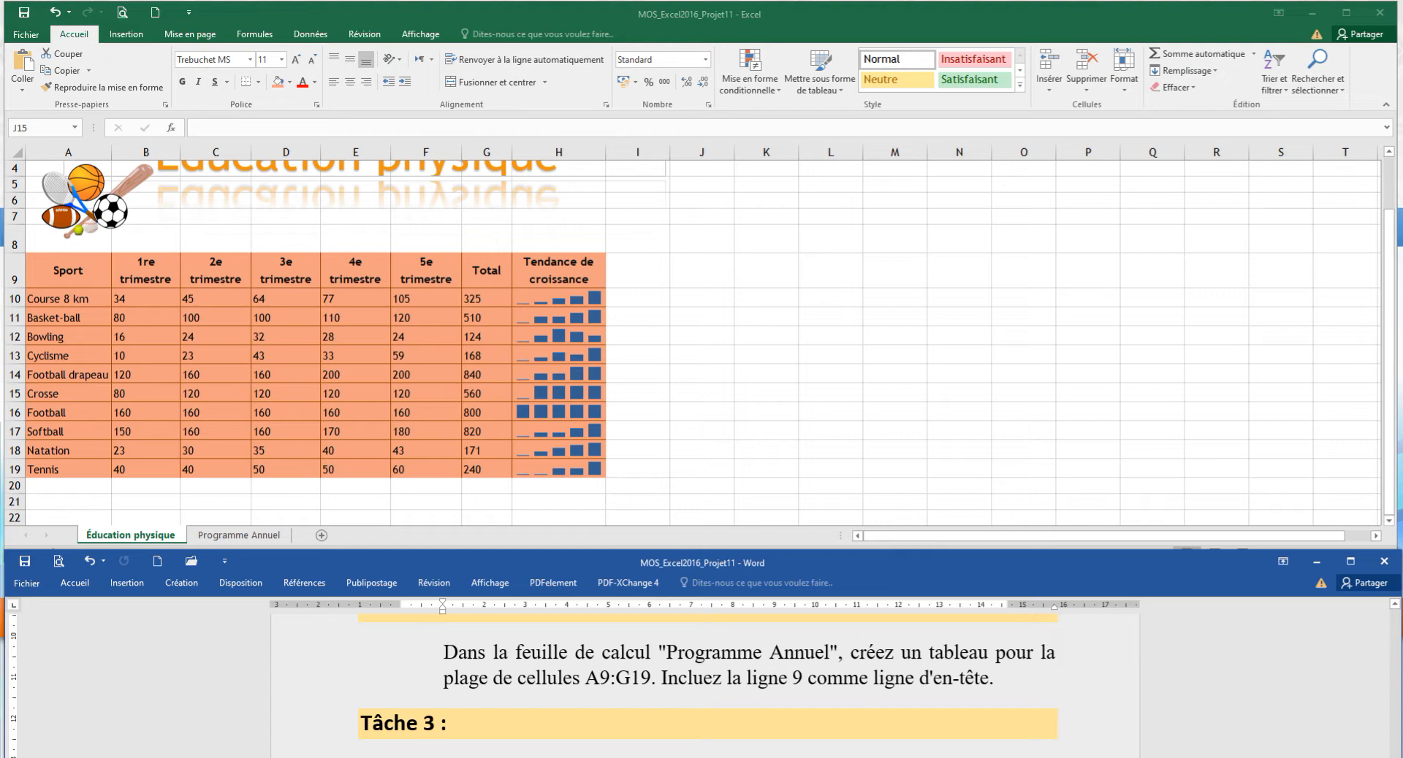
key("alt+Tab")
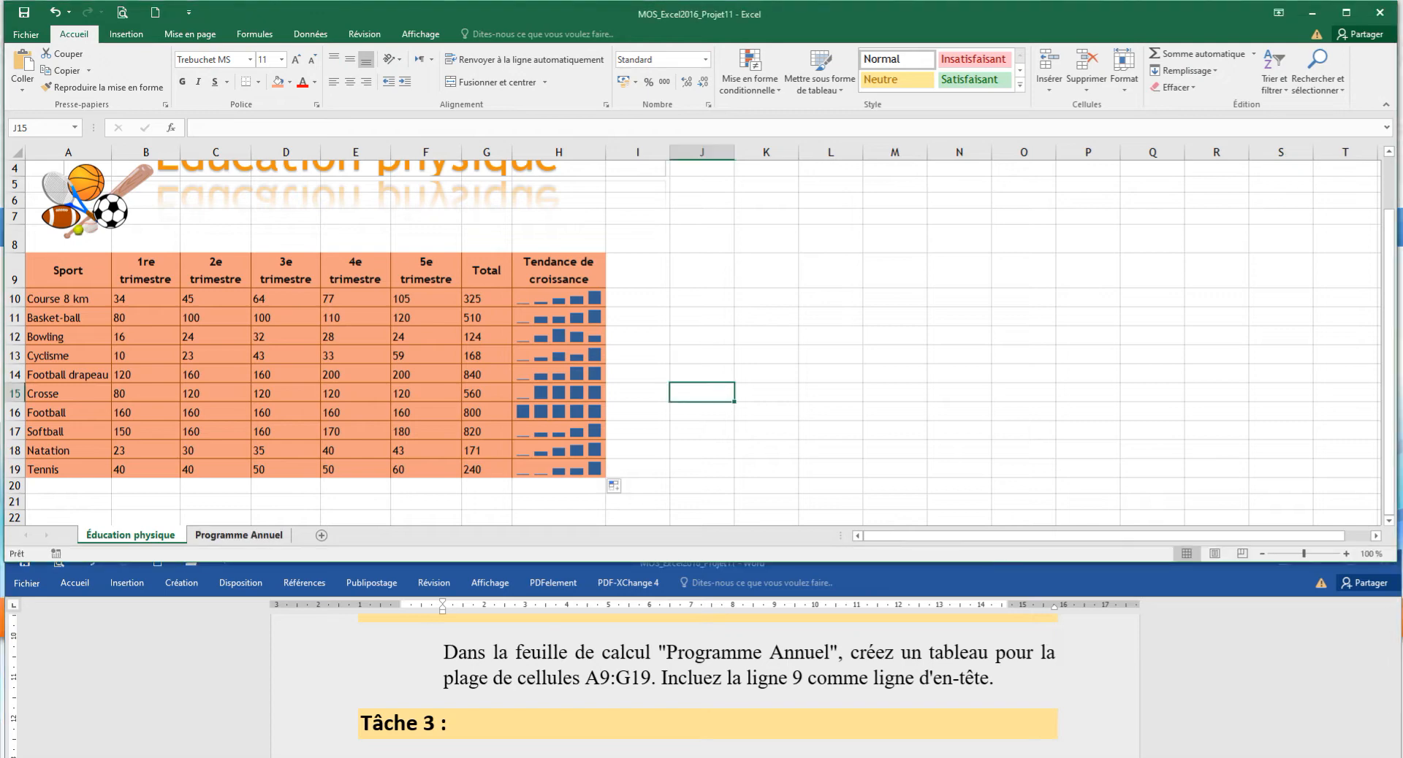
key("ctrl+Page_Down")
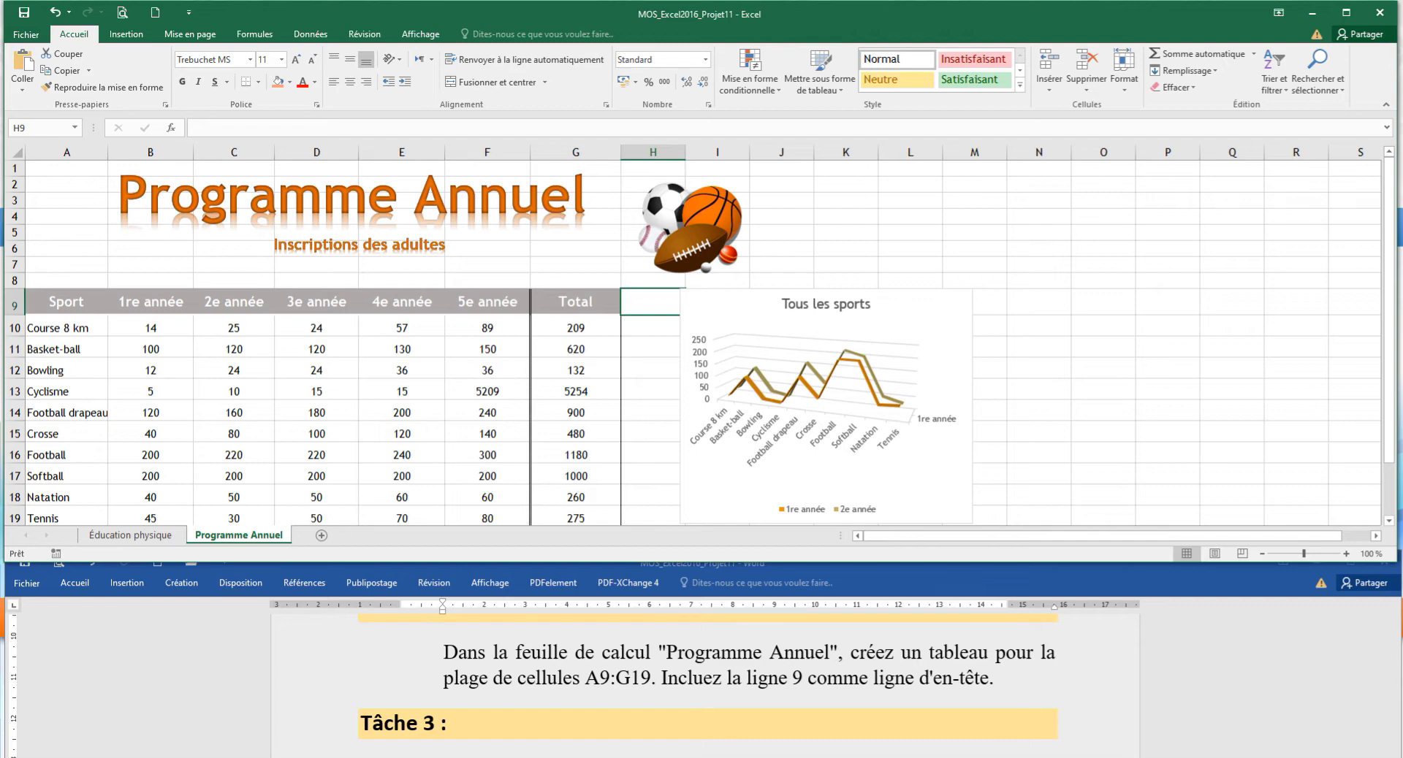
Step: Select the cells from the "Sport" header to the last Tennis total, range A9:G19
left_click(316, 391)
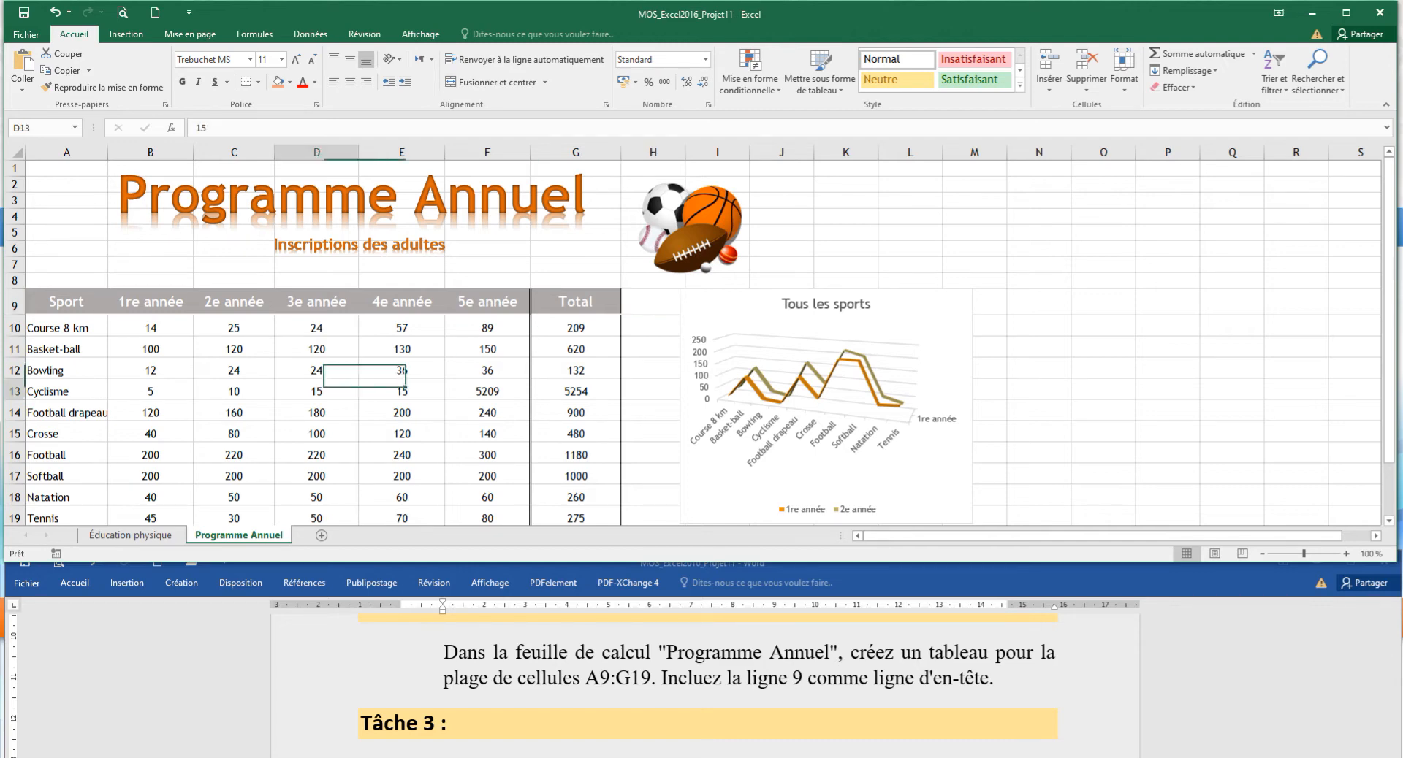
scroll(694, 341, "down", 1)
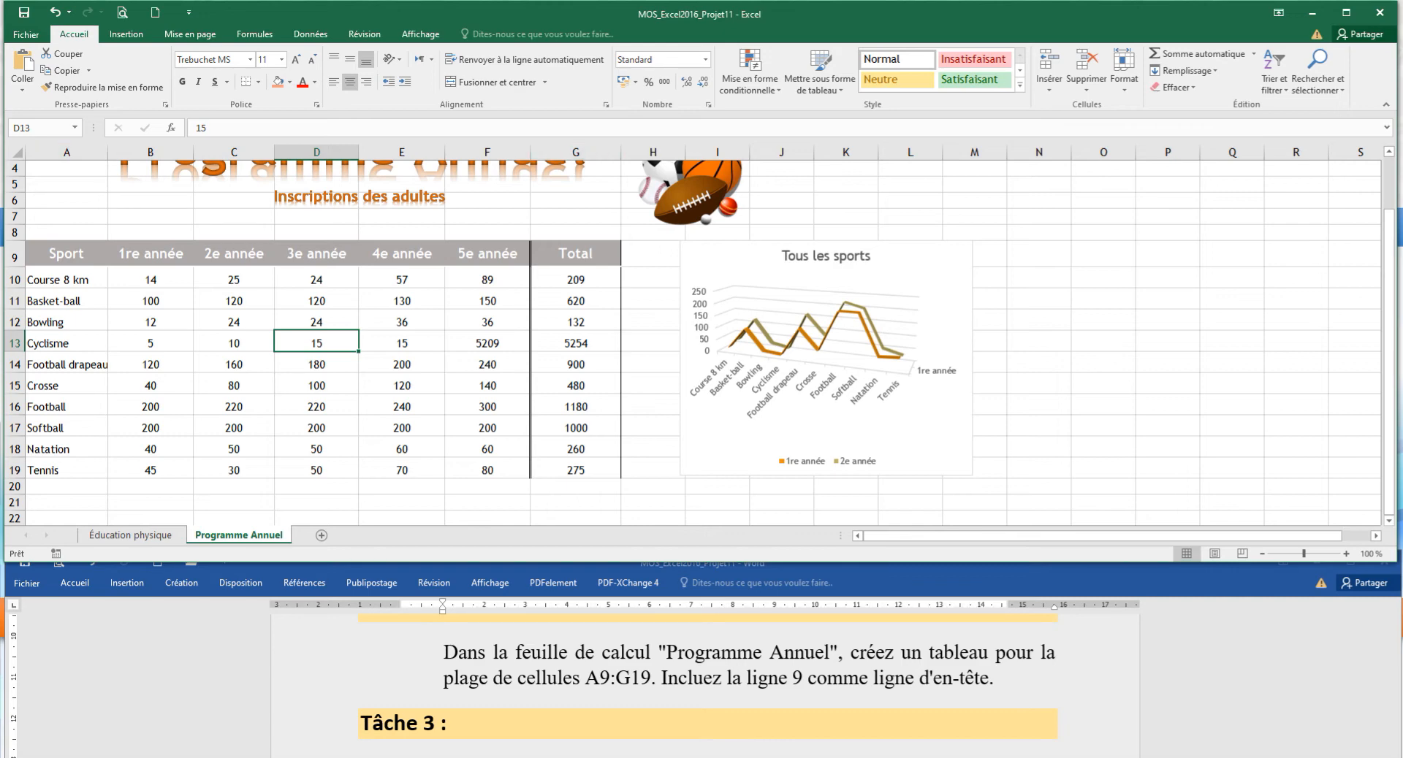
left_click_drag(65, 254, 577, 469)
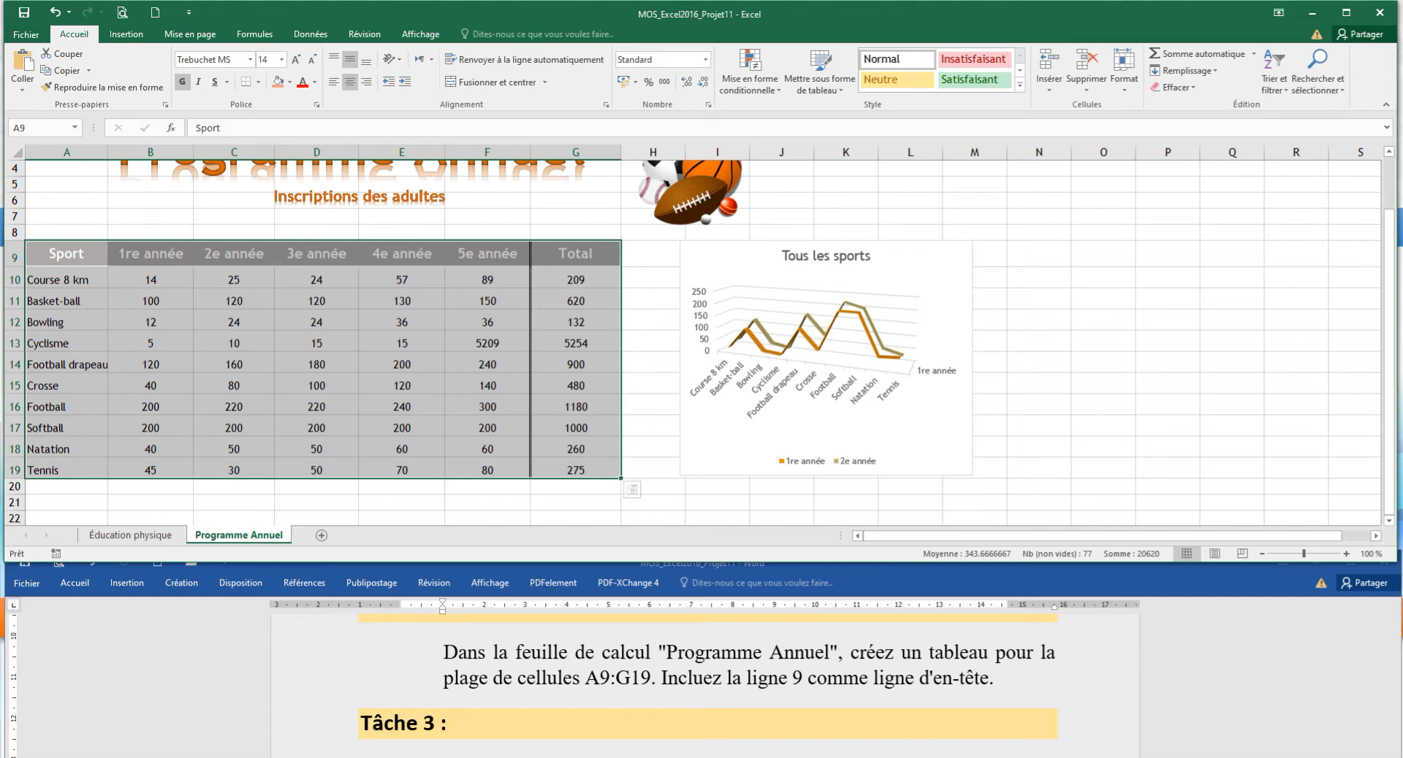
Step: Copy the reference A9:G19 from the Word instructions and use it to go directly to that range in the worksheet
left_click_drag(584, 678, 651, 678)
key("ctrl+c")
left_click(33, 127)
key("ctrl+v")
key("Return")
left_click(66, 200)
left_click(33, 128)
key("ctrl+v")
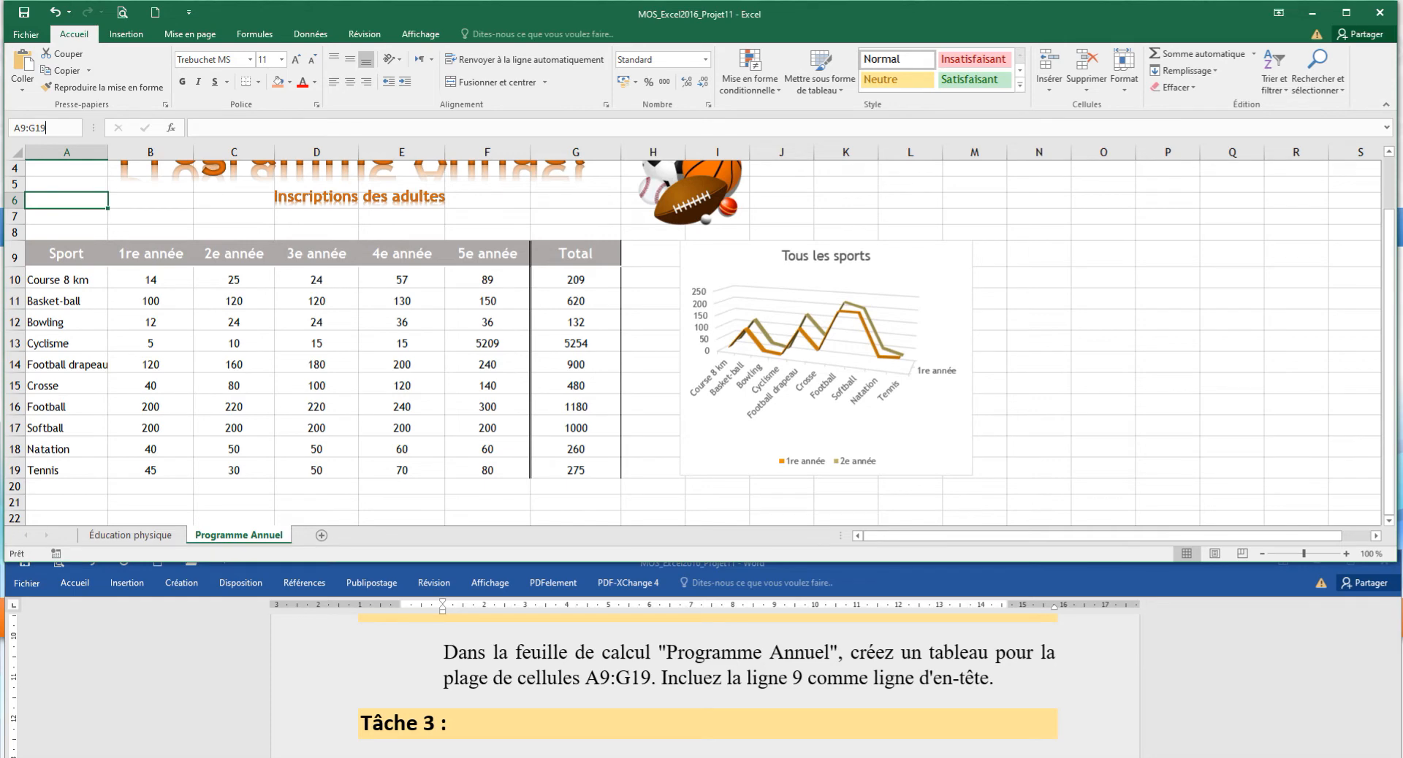
key("Return")
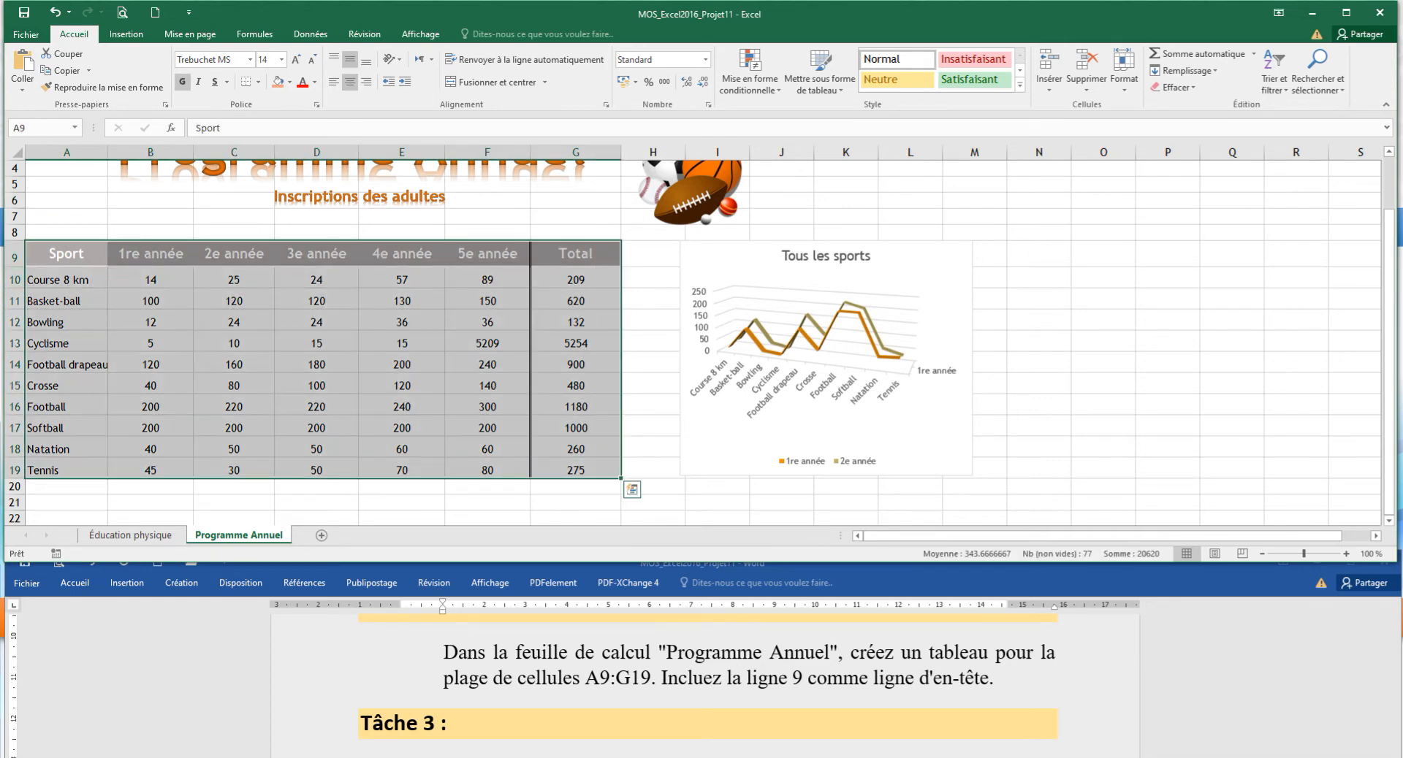
Step: Create a table from the sports data range A9:G19, using row 9 as the header row
left_click(234, 322)
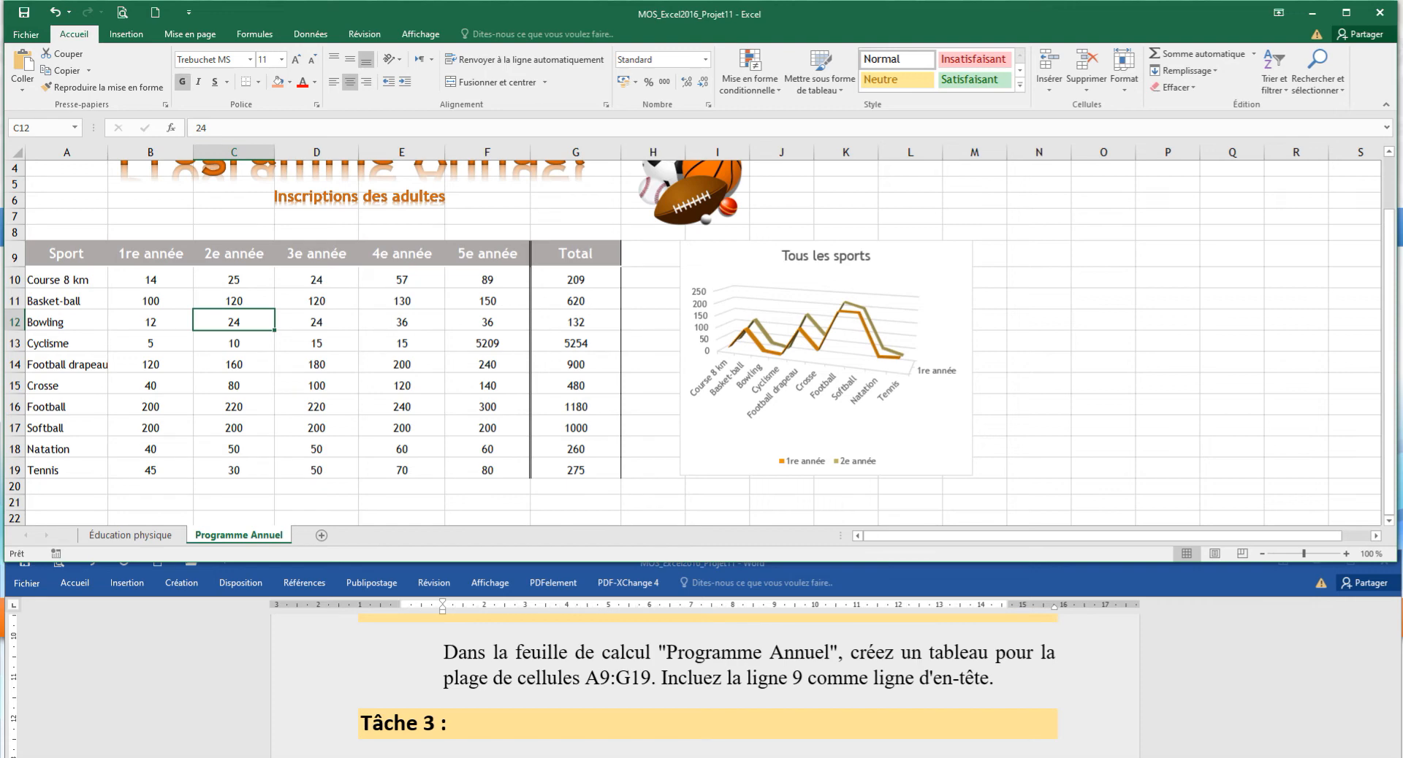
left_click(126, 34)
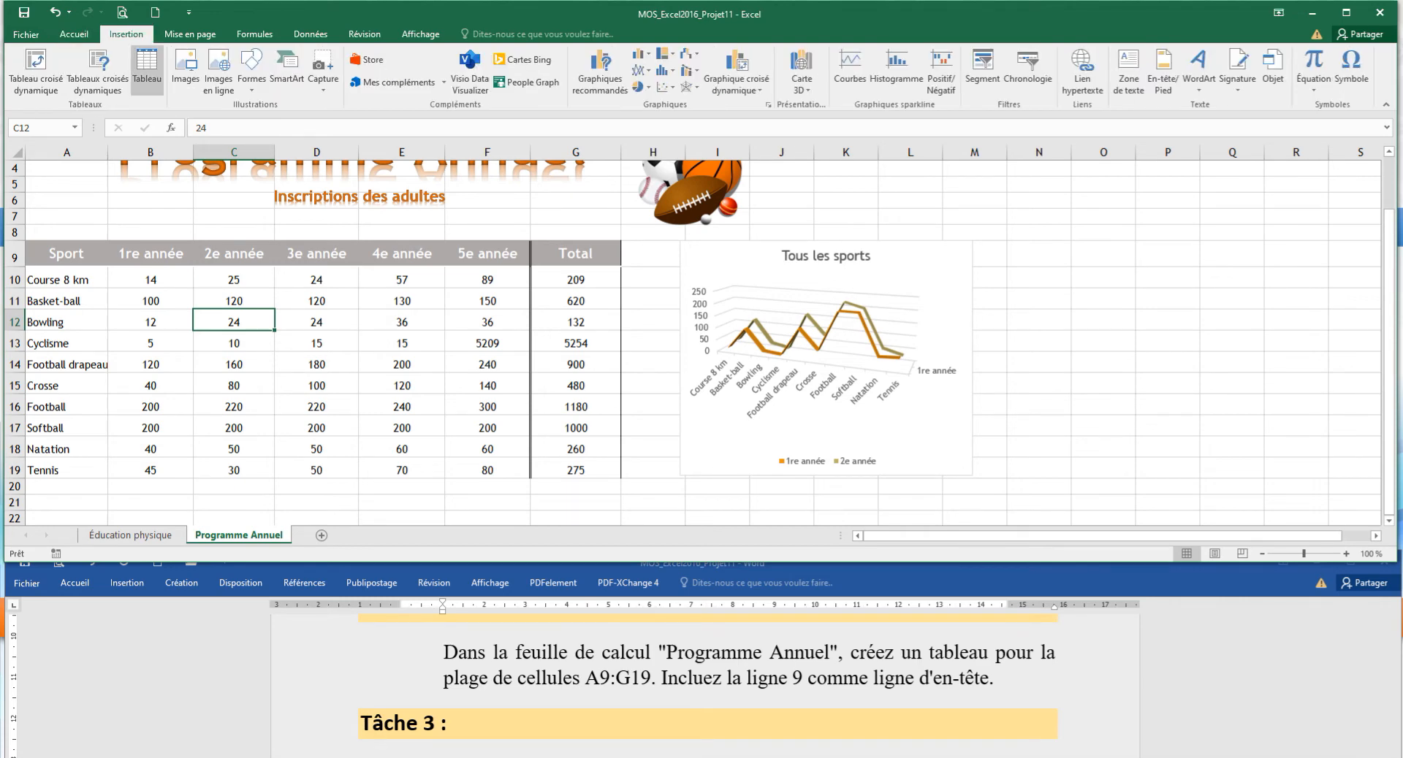
left_click(146, 69)
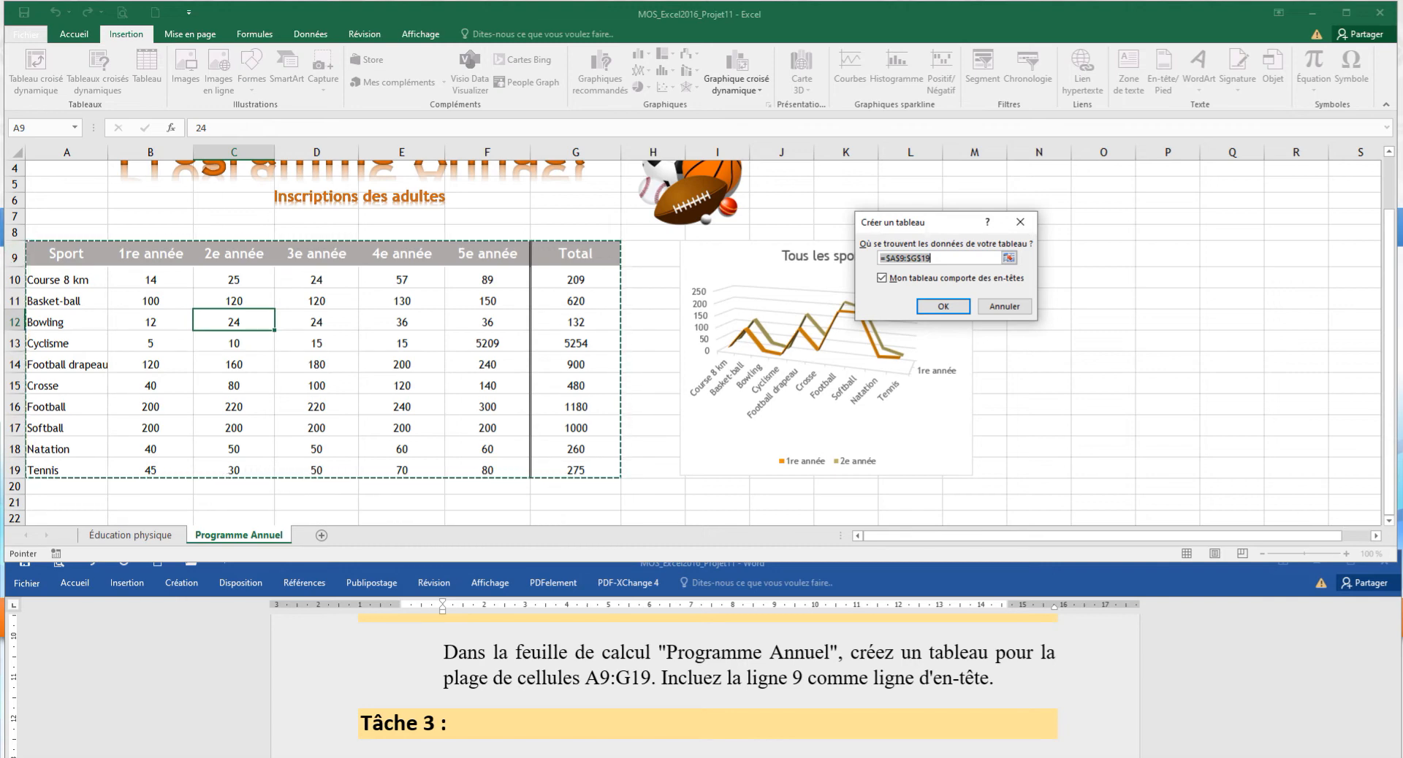
key("Return")
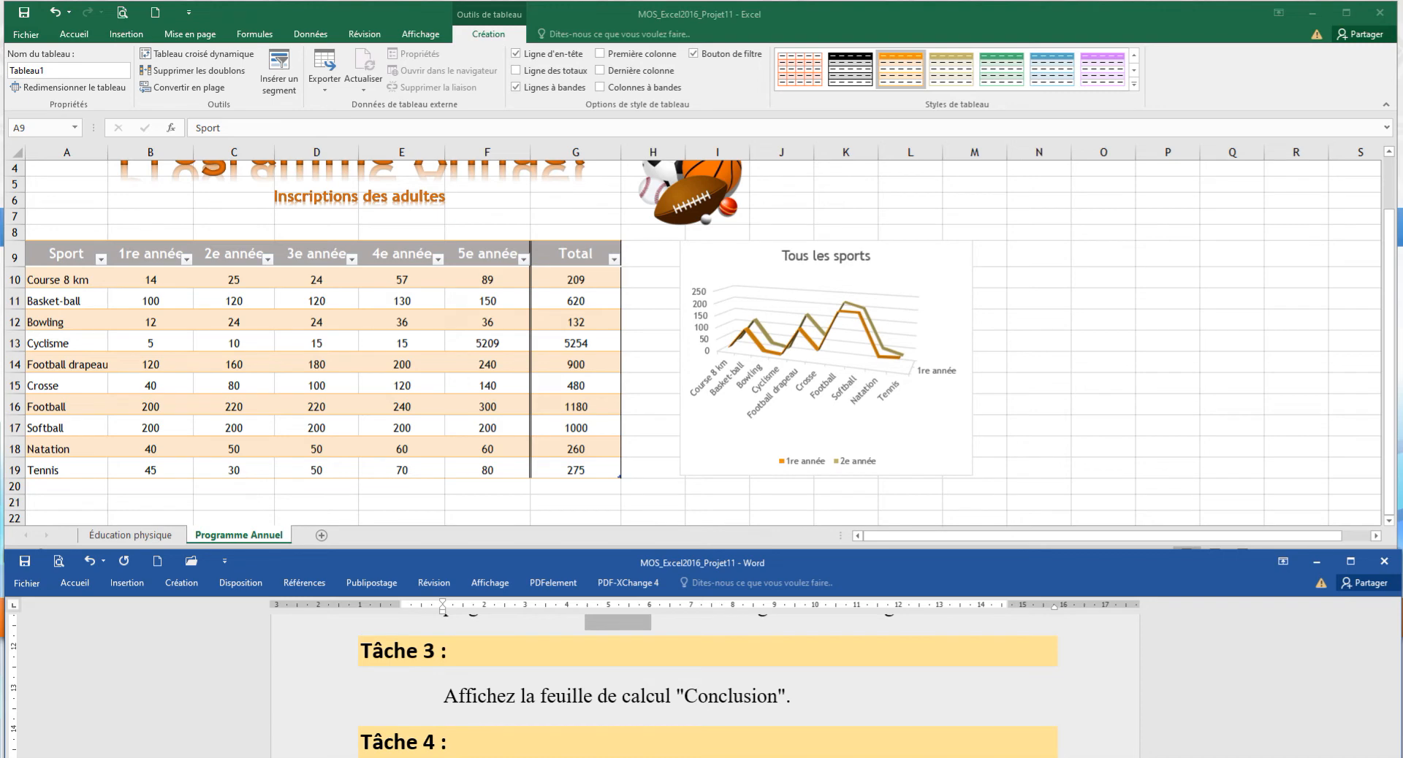
Step: Unhide the "Conclusion" worksheet
left_click(239, 535)
right_click(261, 538)
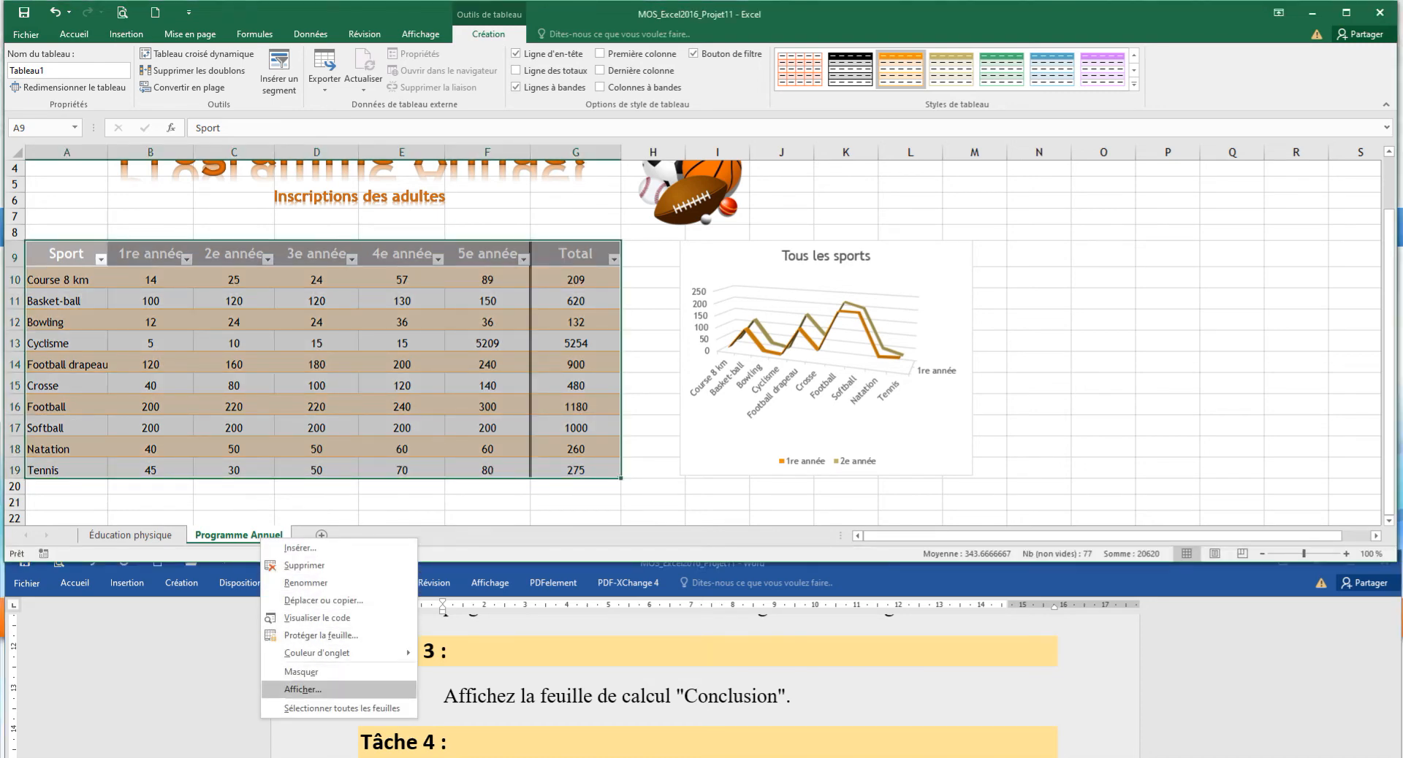
left_click(302, 690)
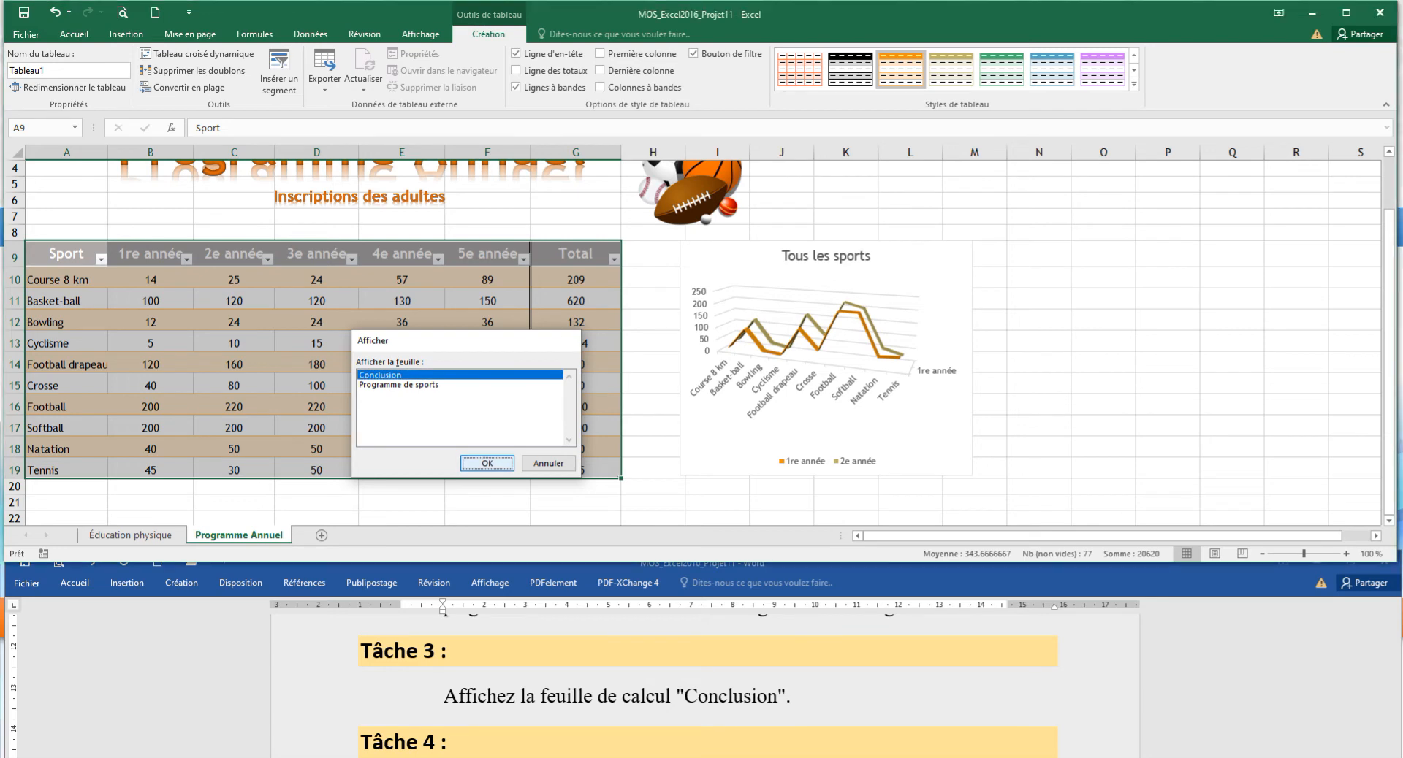
key("Return")
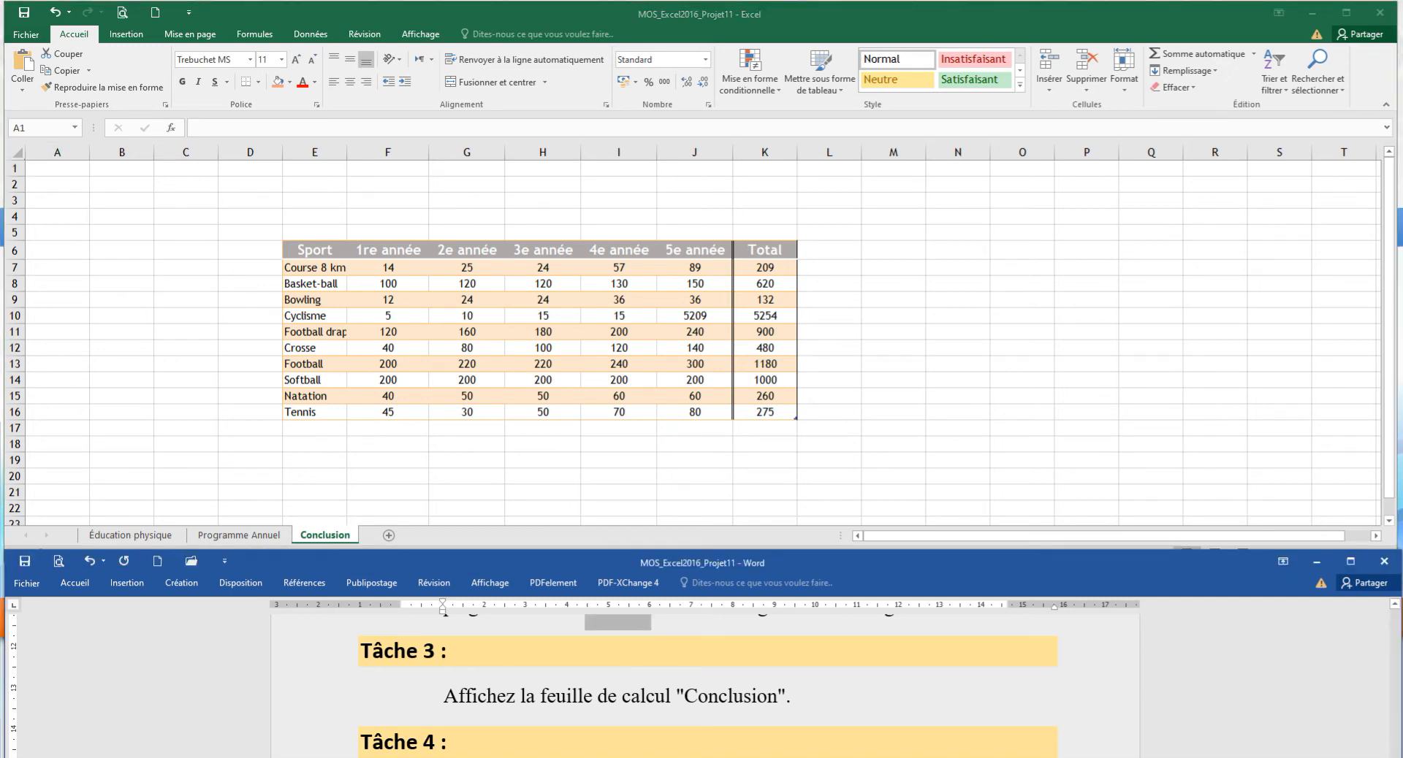
Step: Find "Tâche 4" in the Word instructions and copy the title text "Inscriptions des athlètes"
scroll(705, 687, "up", 10)
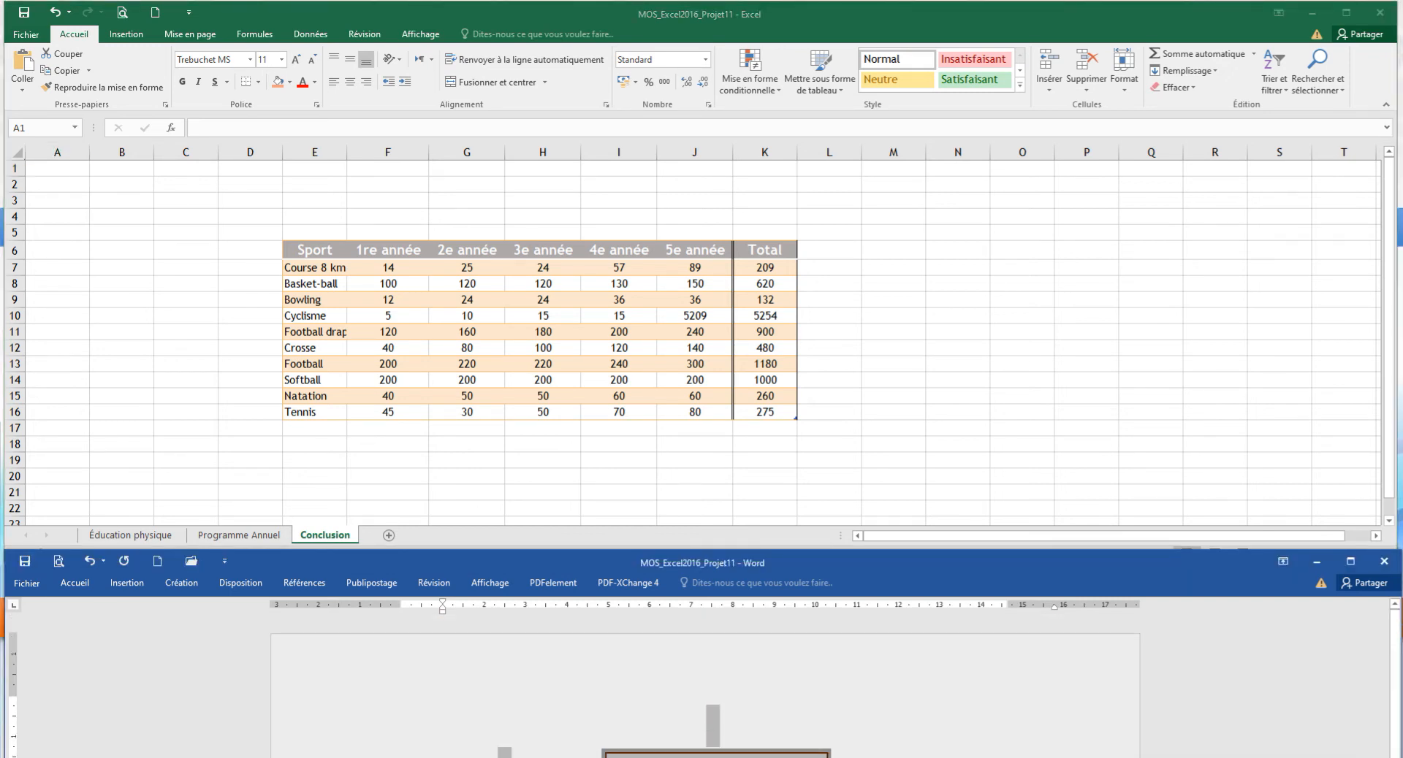
scroll(705, 687, "down", 15)
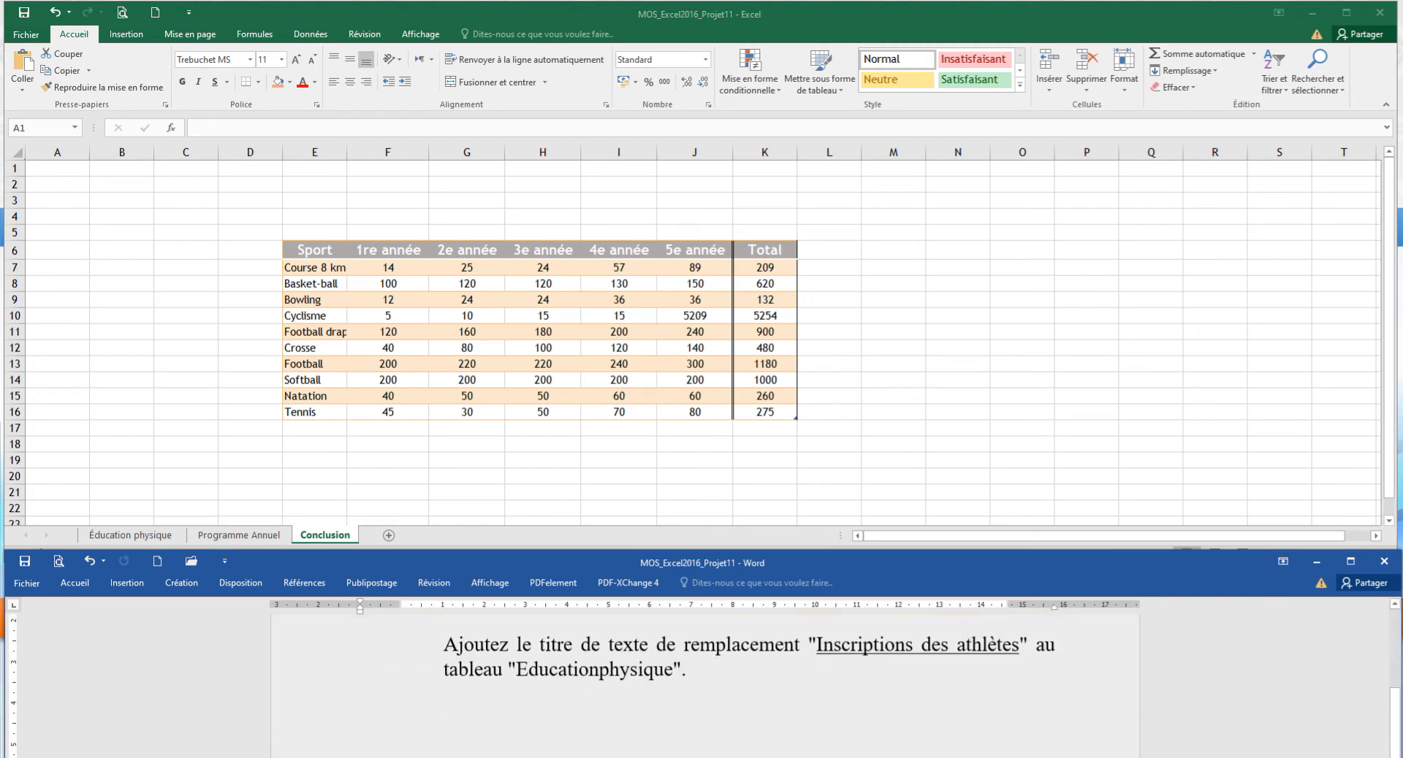
scroll(705, 687, "up", 1)
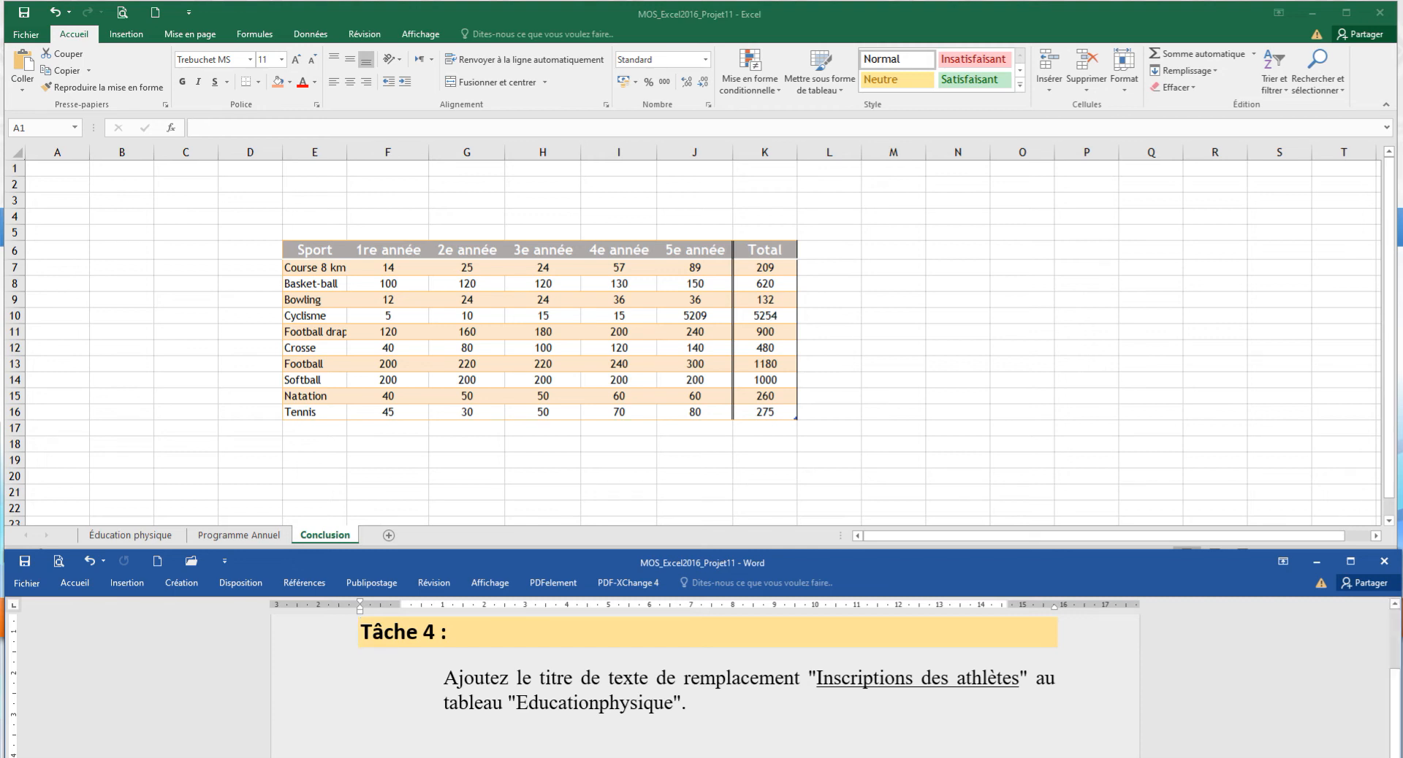
left_click(849, 679)
left_click_drag(816, 679, 1019, 680)
key("ctrl+c")
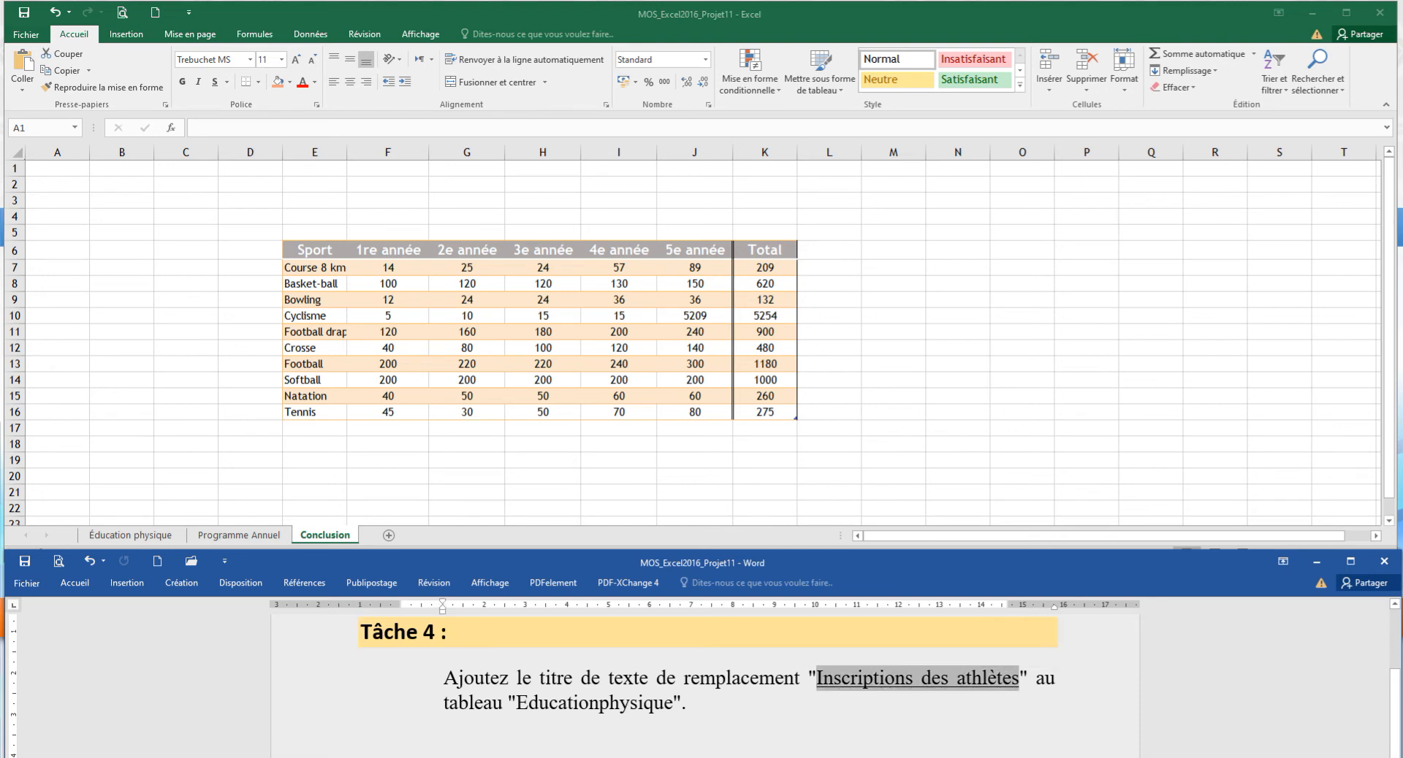
left_click(579, 703)
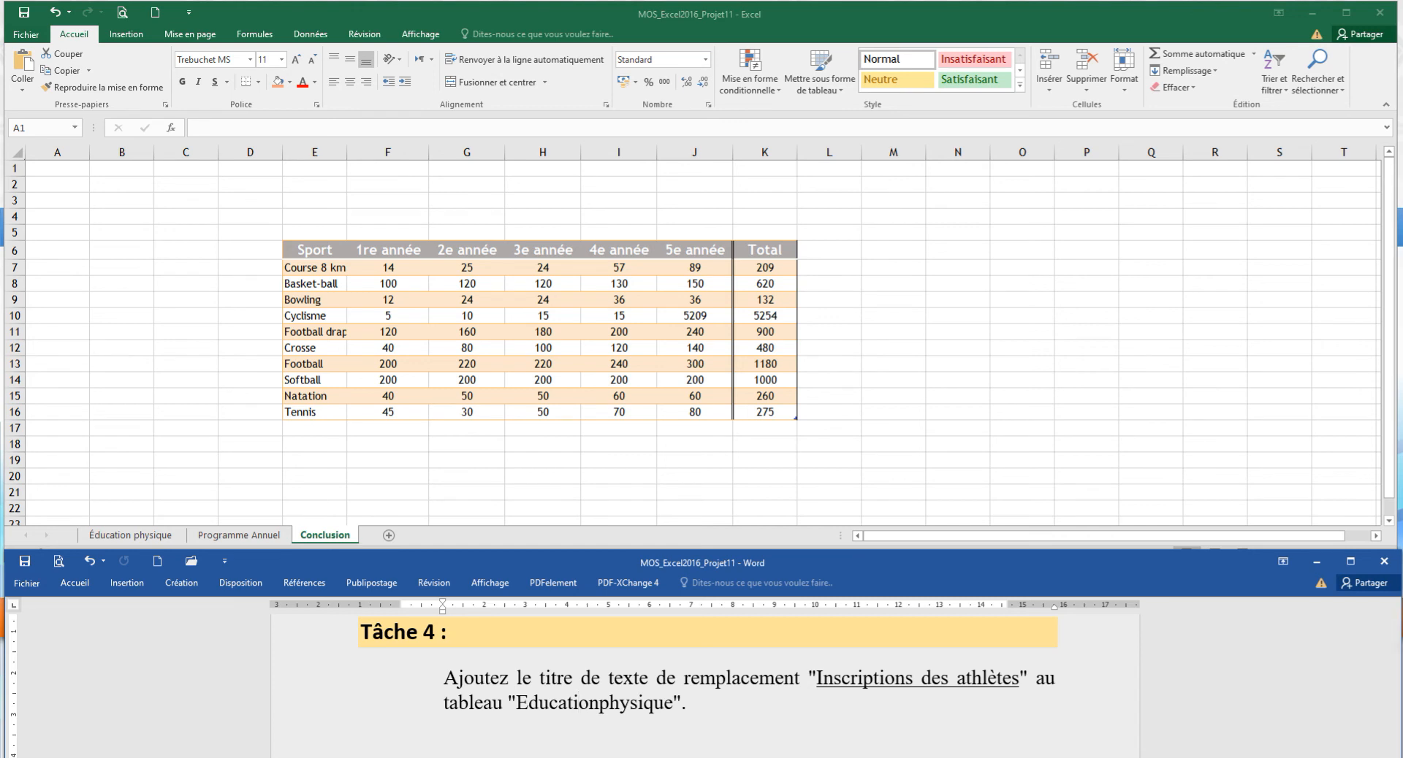
Step: Return to Excel, select the "Educationphysique" table and set its alternative text title to "Inscriptions des athlètes"
key("alt+Tab")
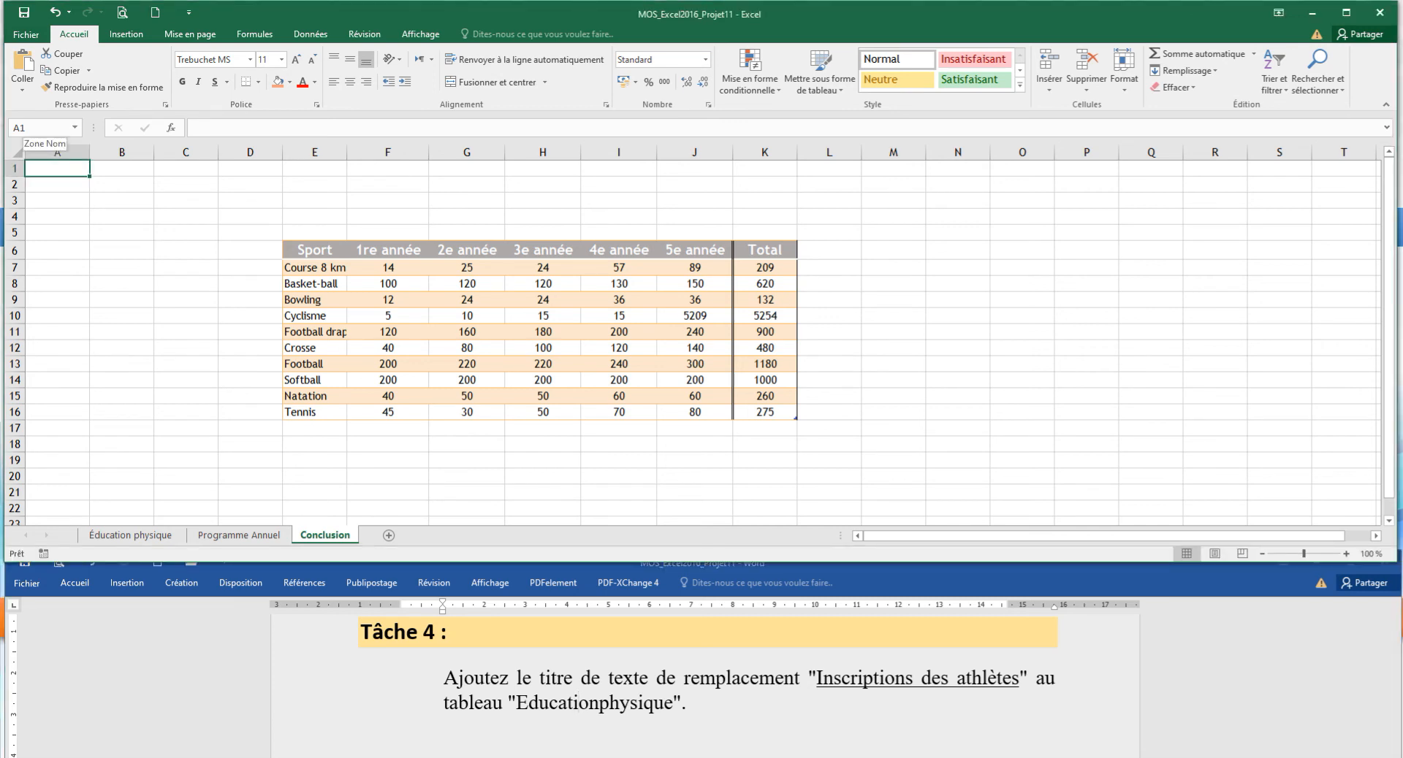
left_click(75, 128)
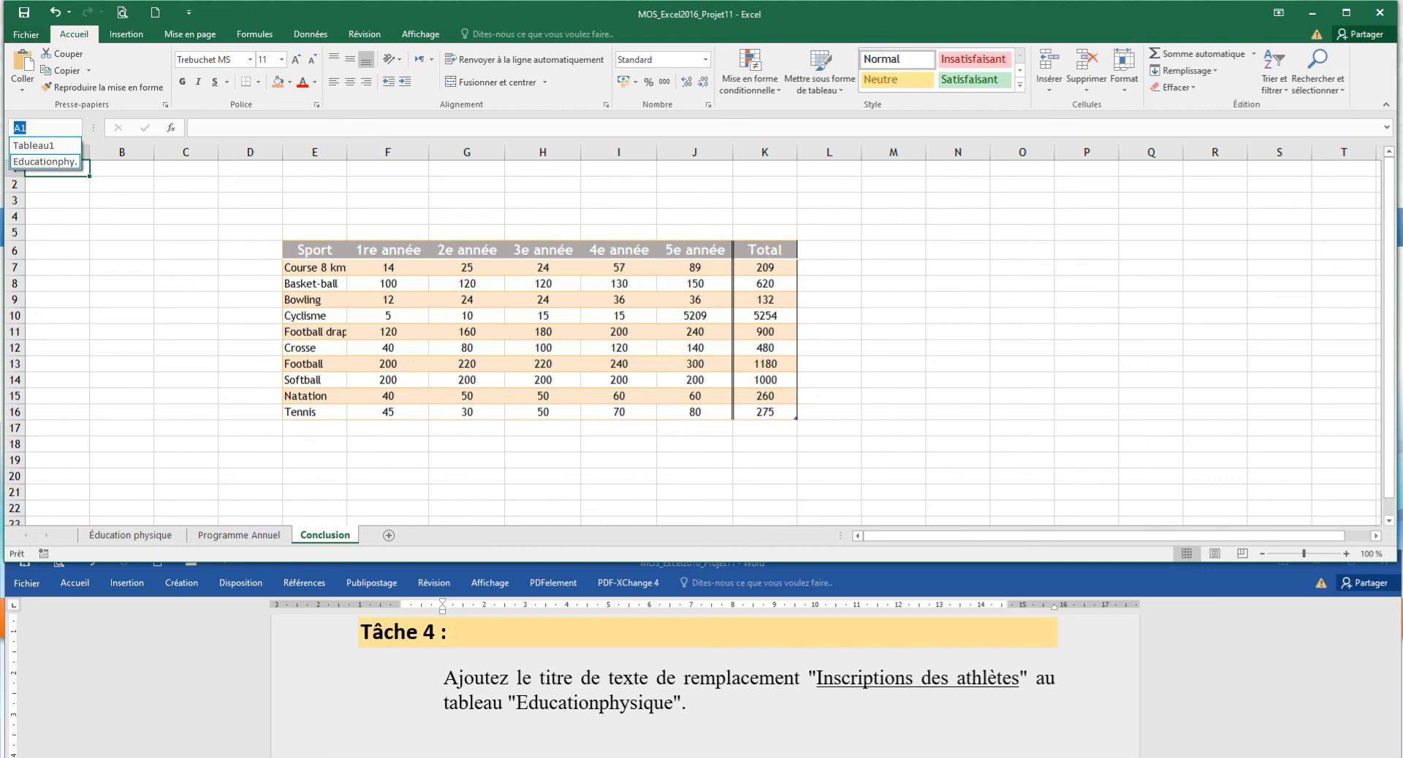
left_click(44, 162)
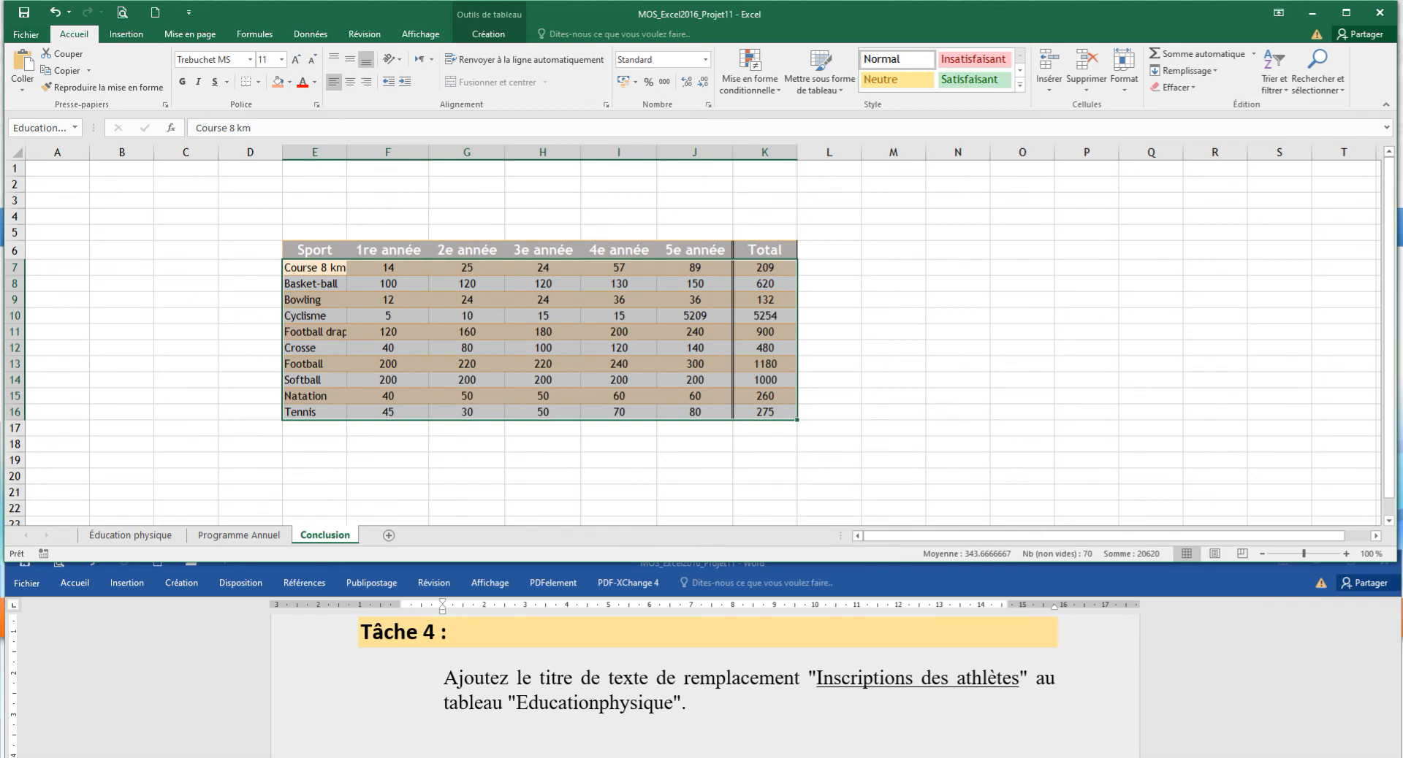
right_click(500, 310)
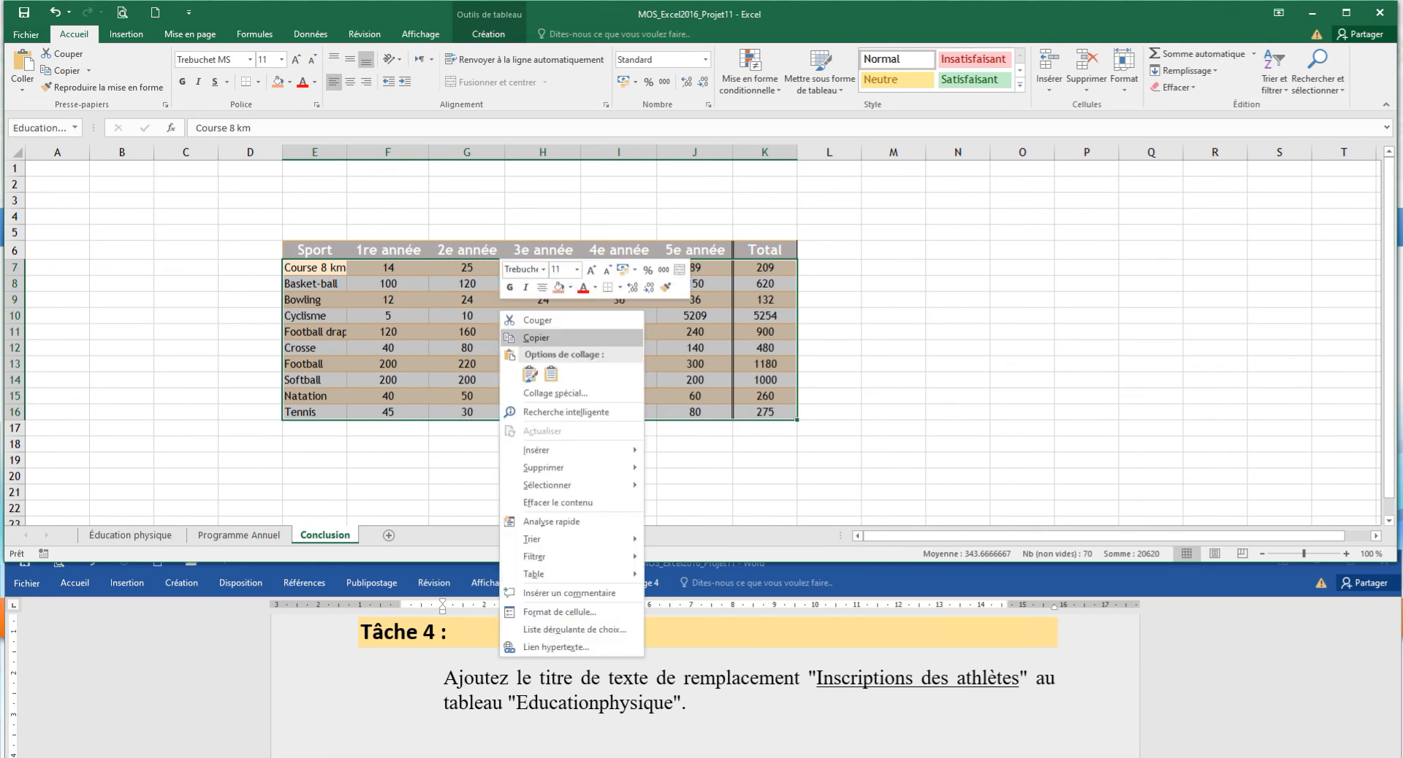
mouse_move(541, 574)
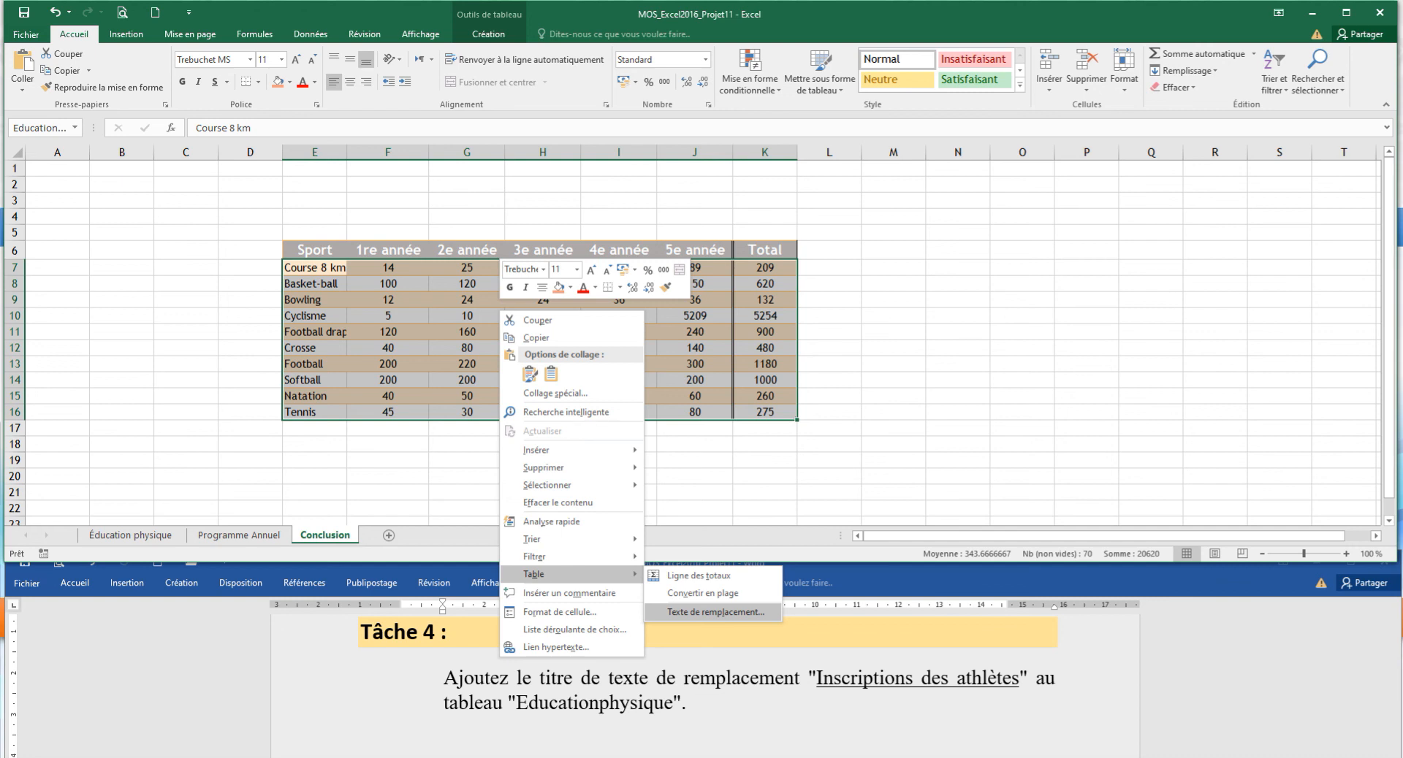
left_click(716, 613)
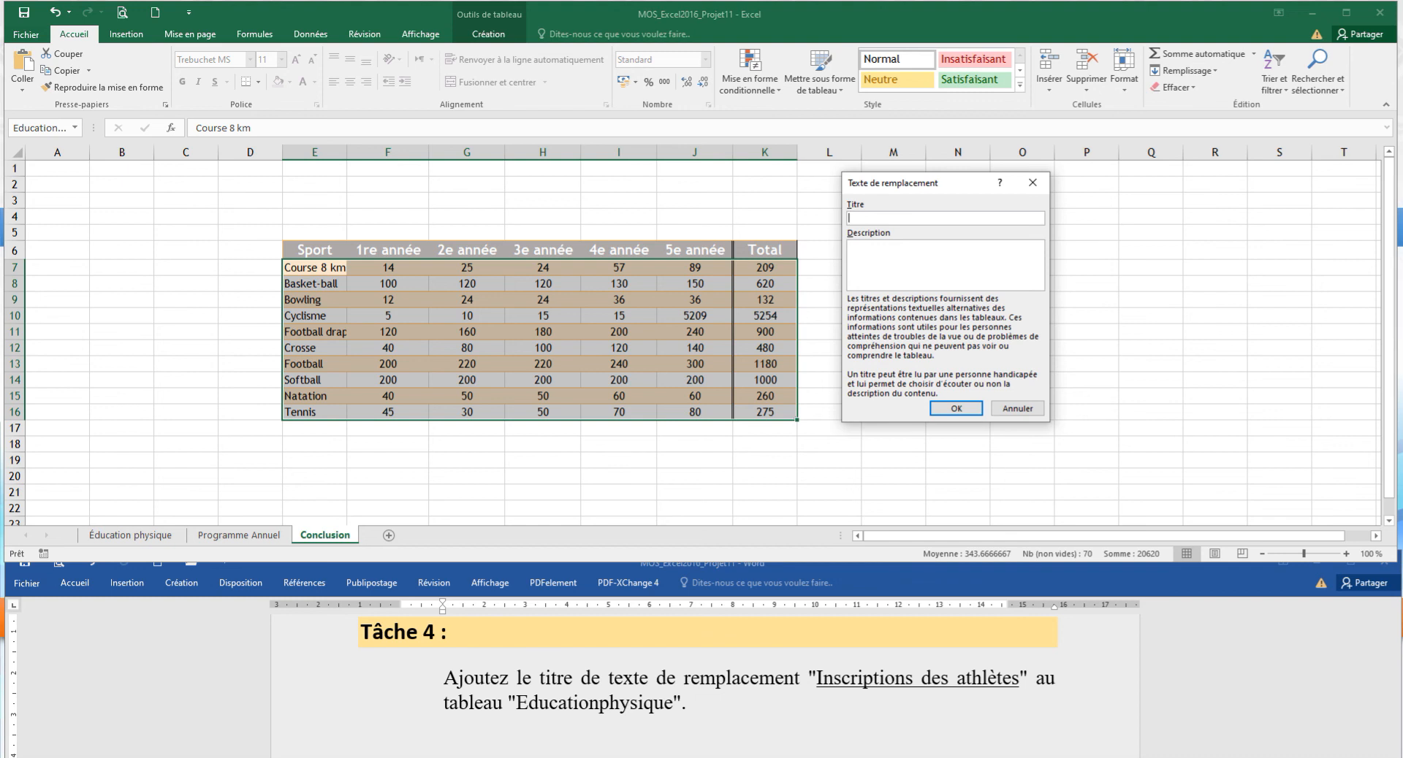
key("ctrl+v")
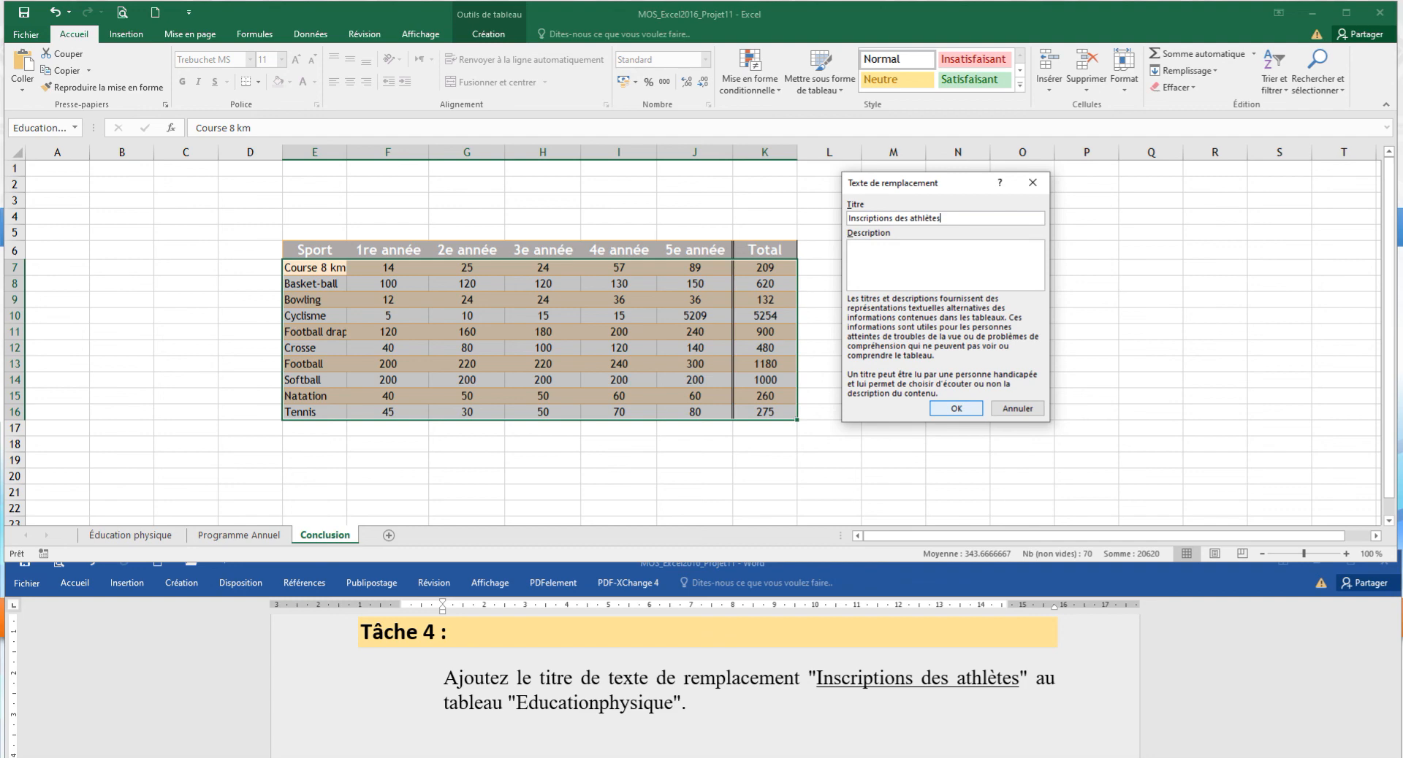
left_click(956, 408)
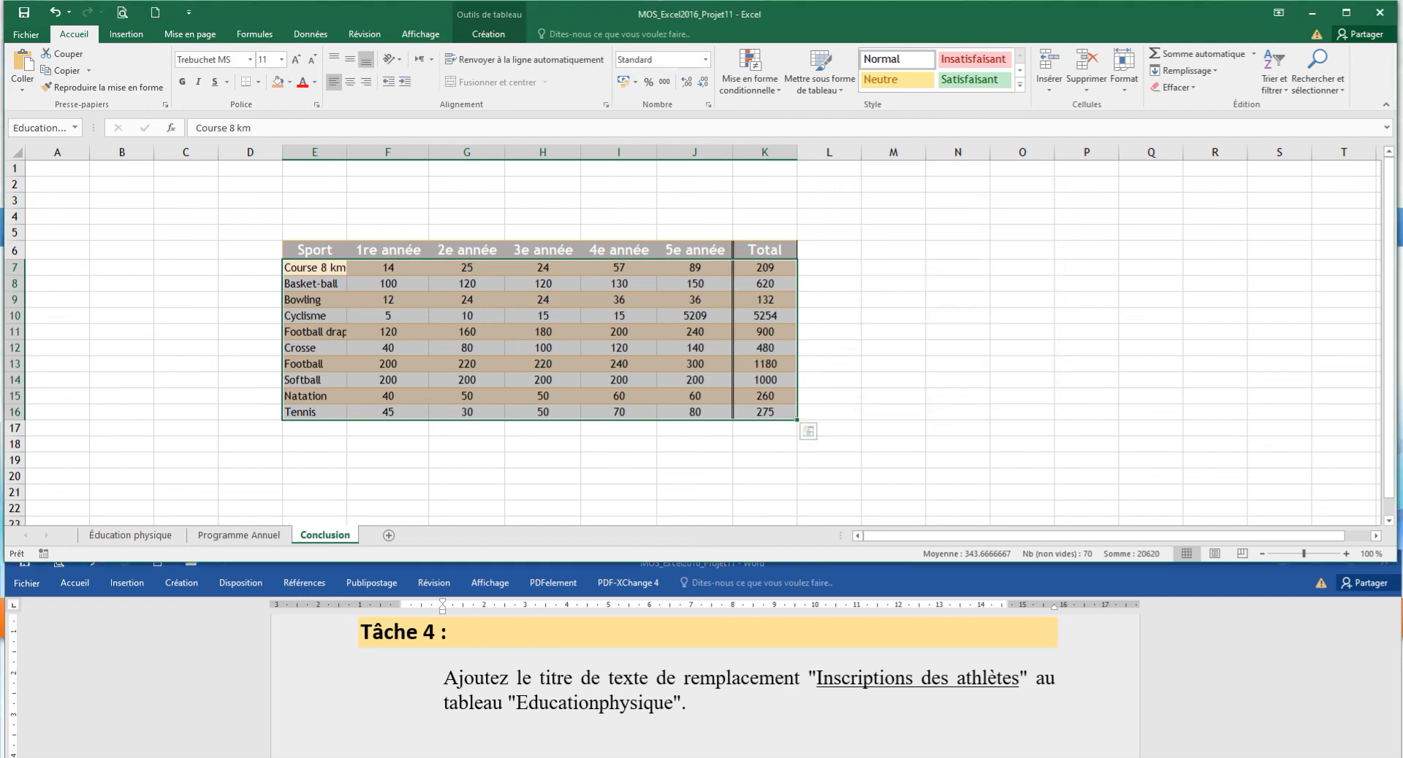
left_click(618, 476)
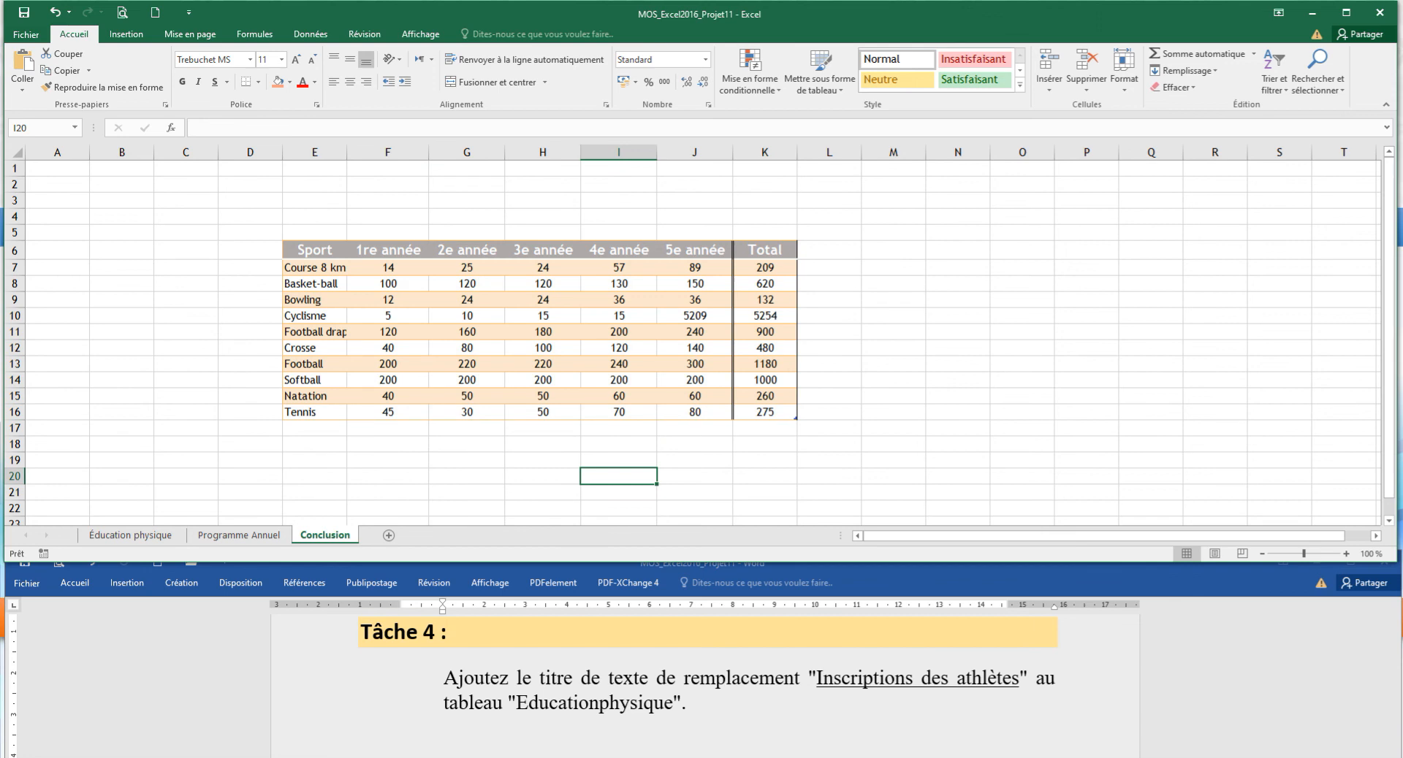
scroll(618, 476, "down", 3)
left_click(578, 703)
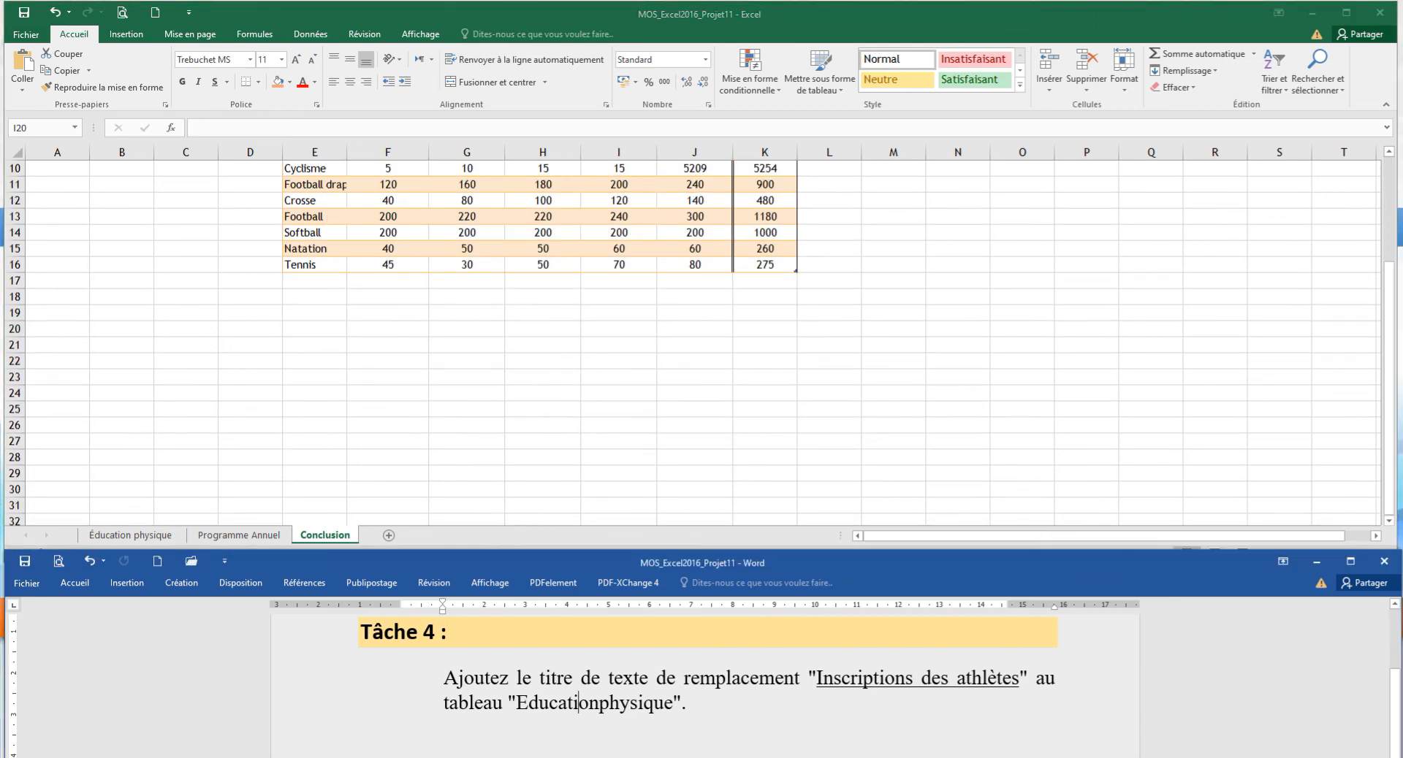